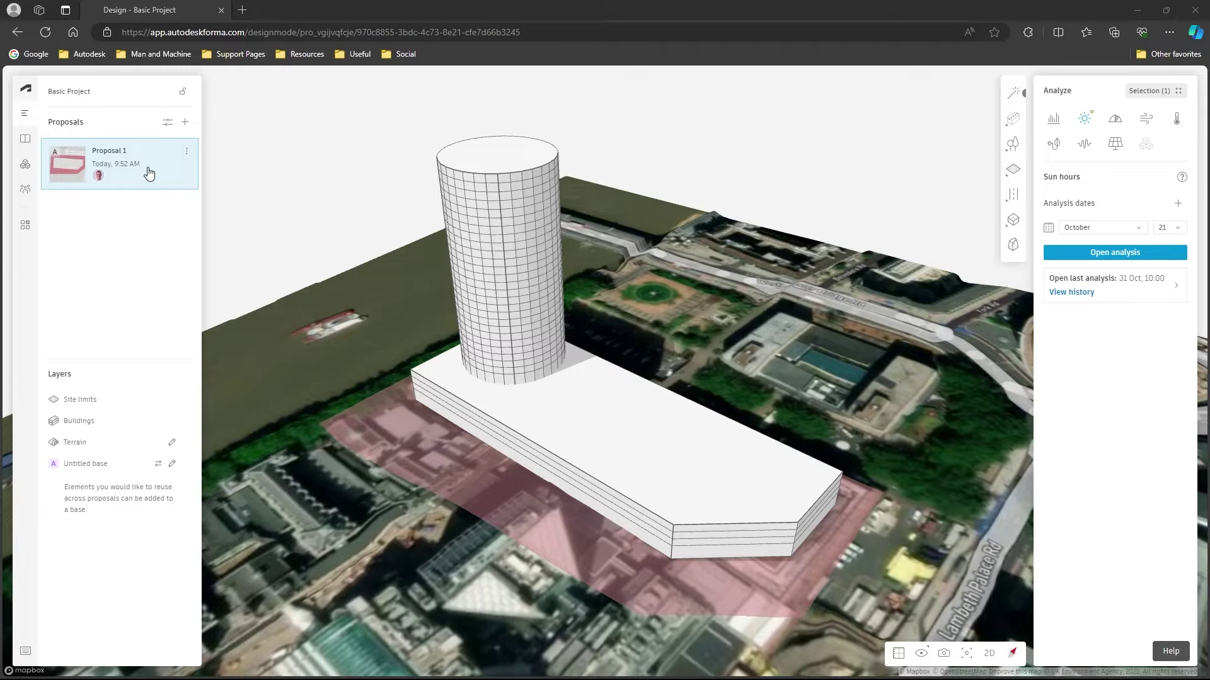
# Open the three-dot options menu on the Proposal 1 card
pyautogui.click(187, 156)
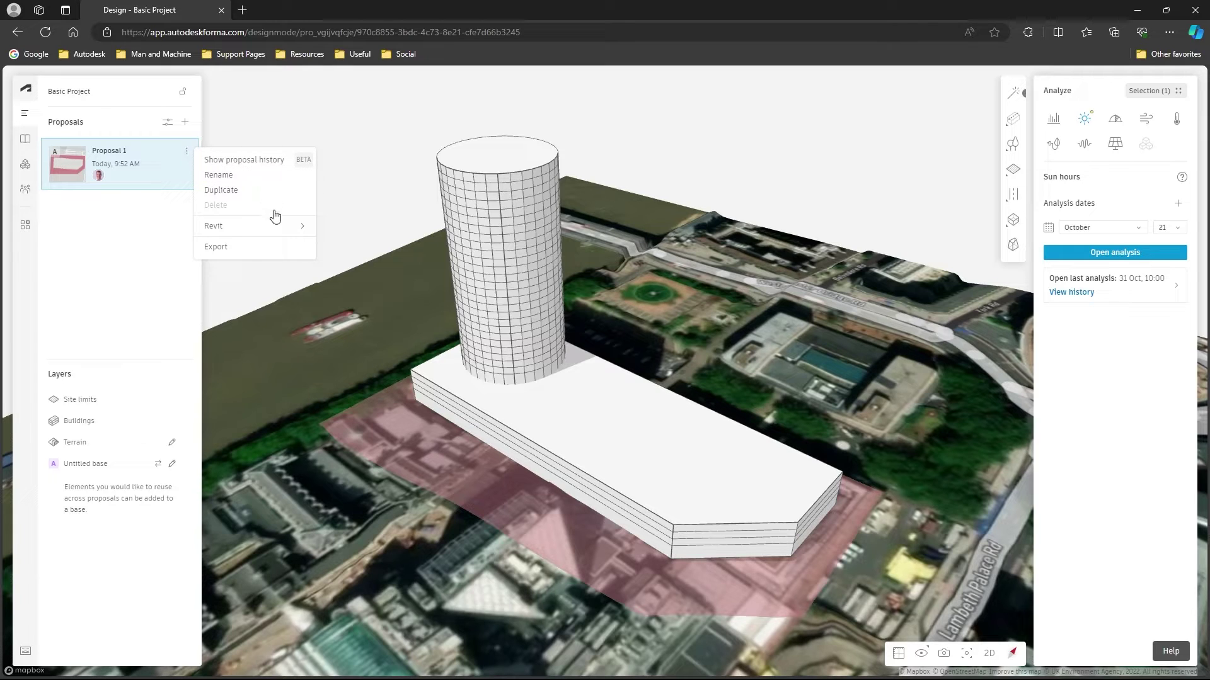
# Check the Revit choices for Proposal 1, Send to Revit (Beta) and Download Revit add-in, then close the menu
pyautogui.moveTo(287, 233)
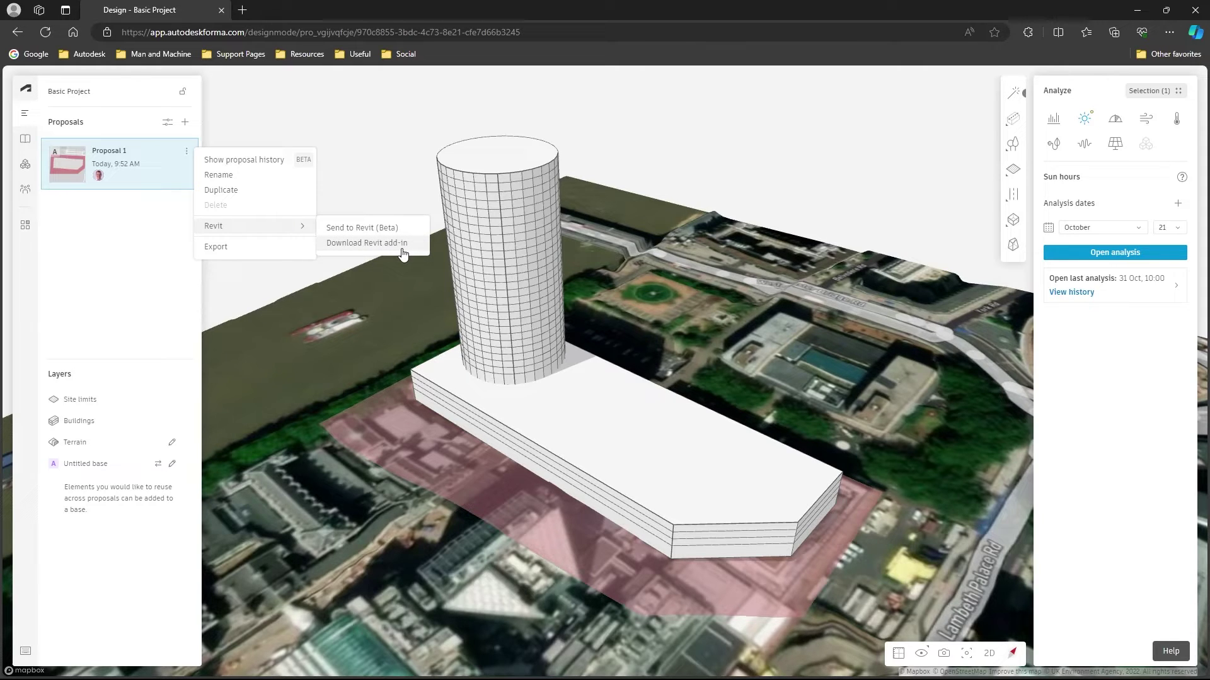
pyautogui.click(387, 131)
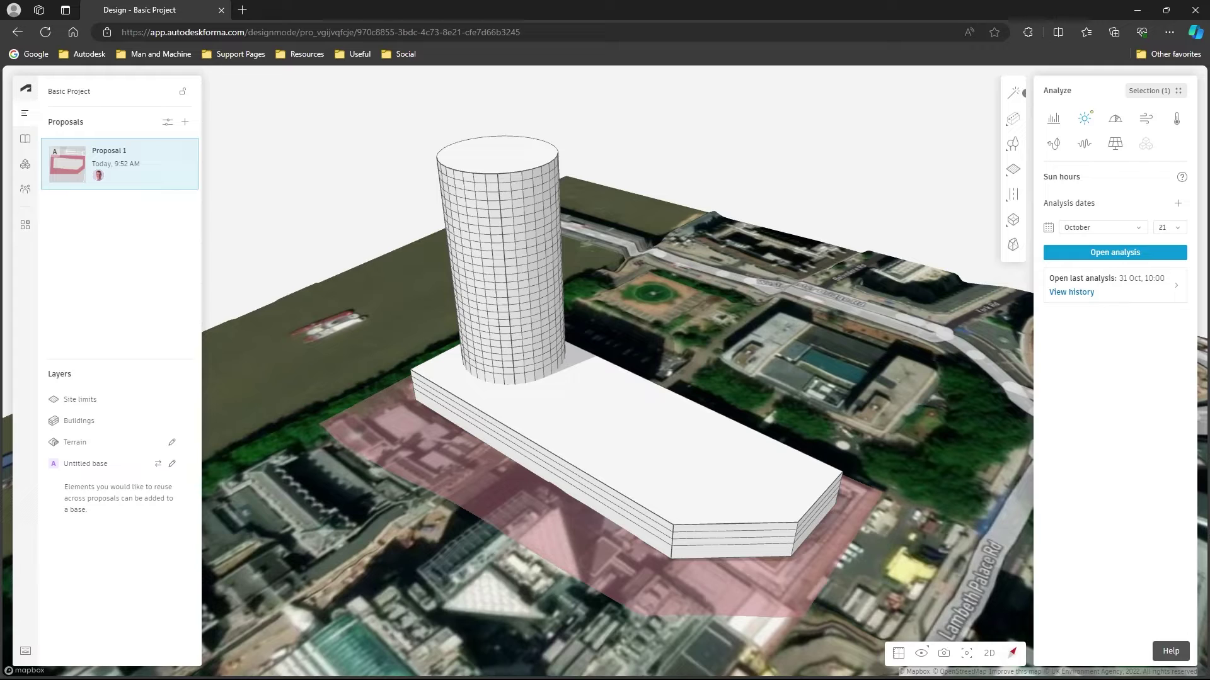
pyautogui.hotkey('alt', 'Tab')
# Send Proposal 1 to Revit using Revit > Send to Revit (Beta)
pyautogui.moveTo(176, 169)
pyautogui.click(188, 155)
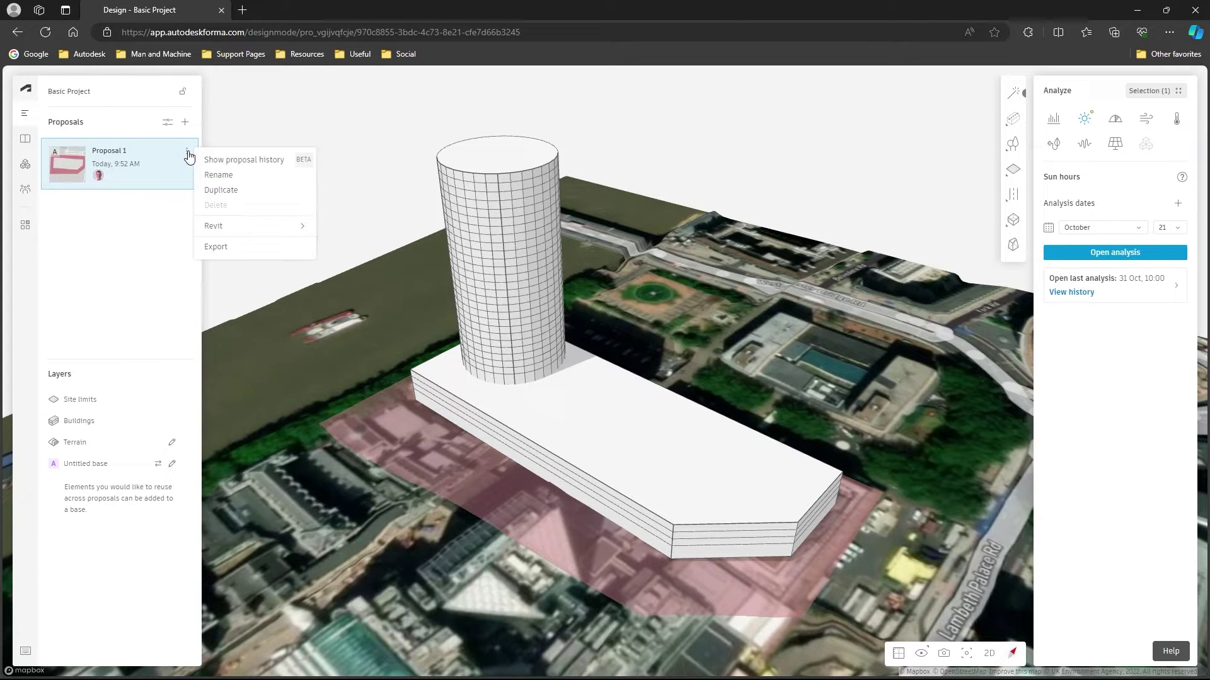
pyautogui.moveTo(275, 226)
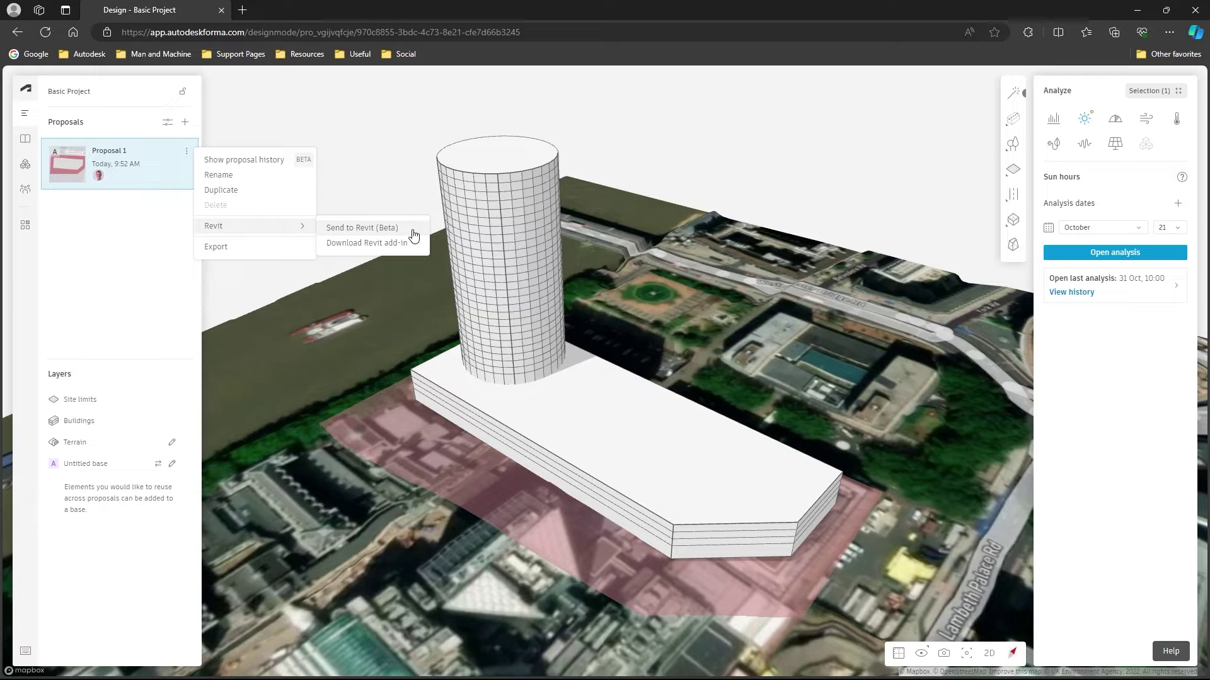
pyautogui.click(381, 230)
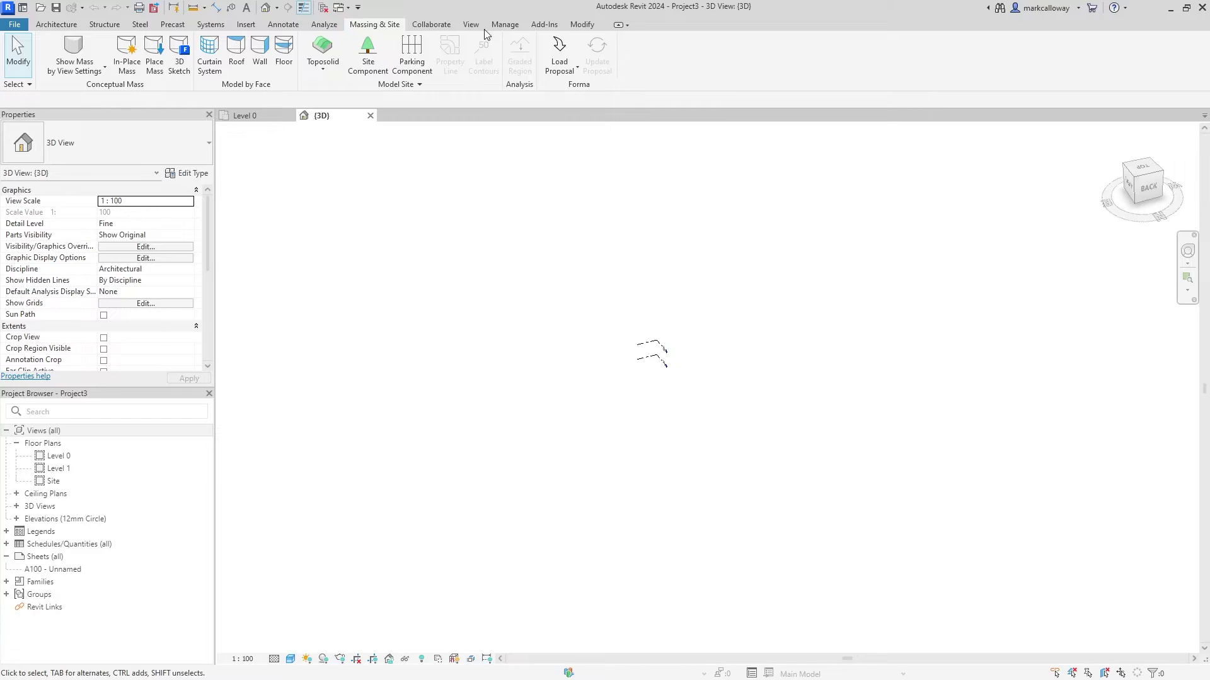
# Confirm the Load Options: buildings, masses, parking, site limit and satellite-imaged terrain
pyautogui.click(563, 76)
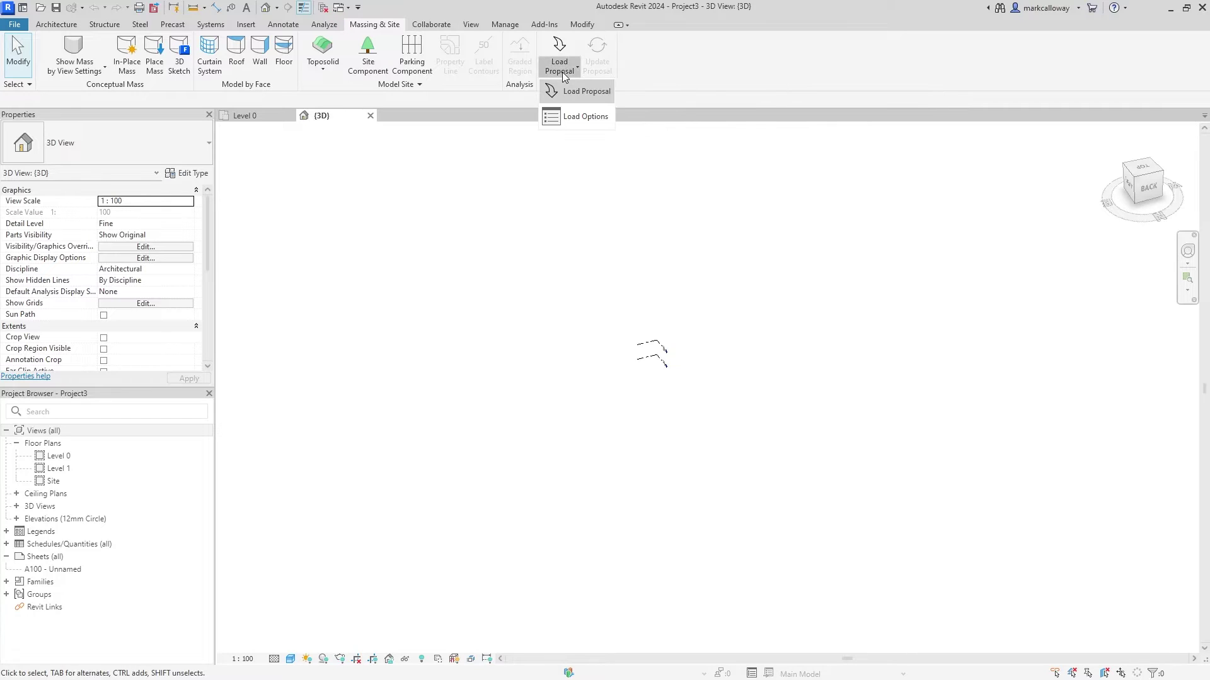
pyautogui.click(597, 116)
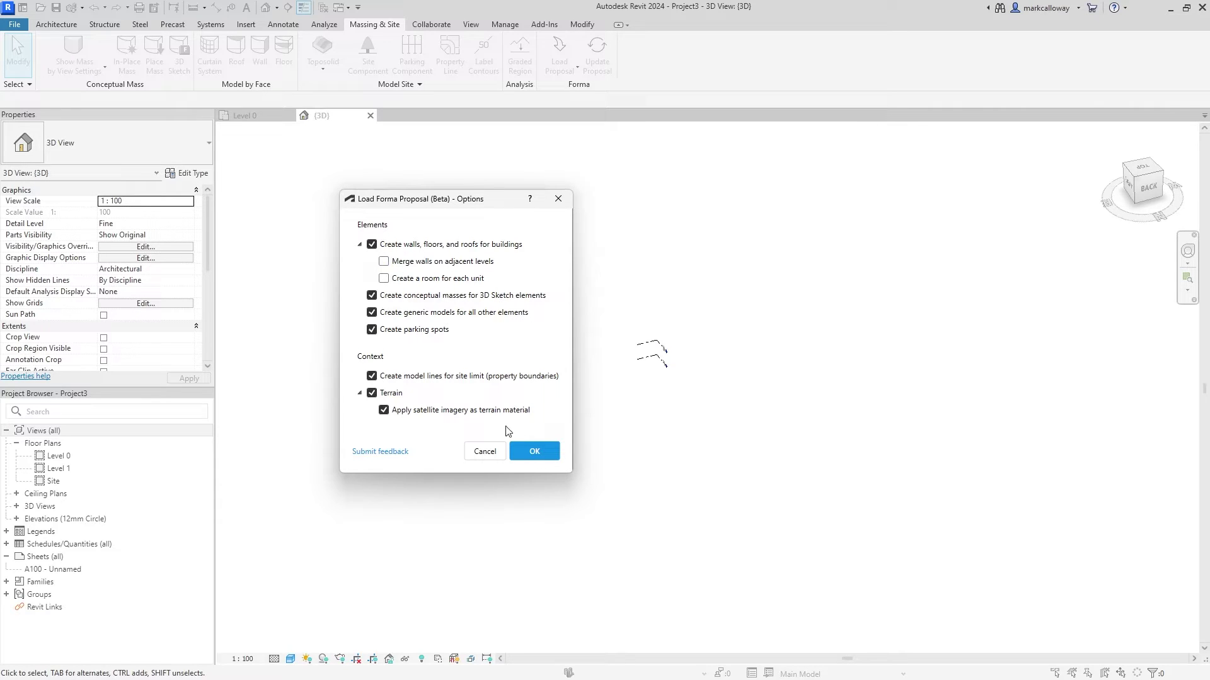
pyautogui.click(527, 452)
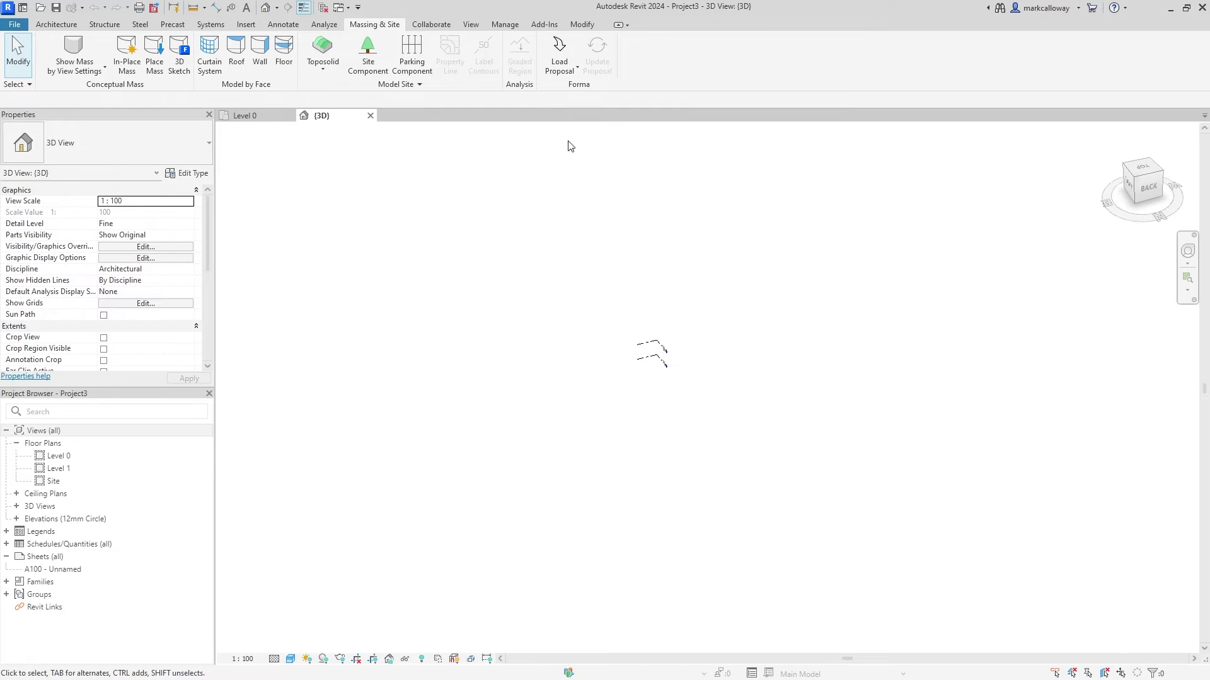
# Load Proposal 1 from Basic Project into Revit and dismiss the sync warnings
pyautogui.click(562, 74)
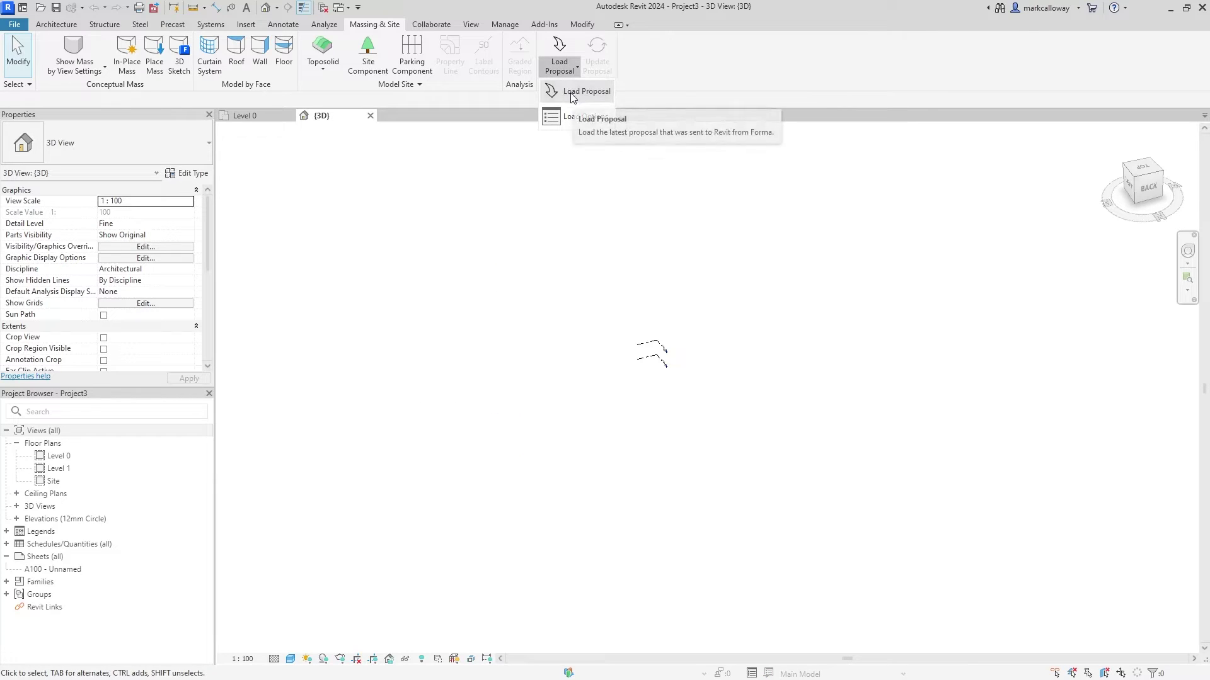
pyautogui.click(571, 96)
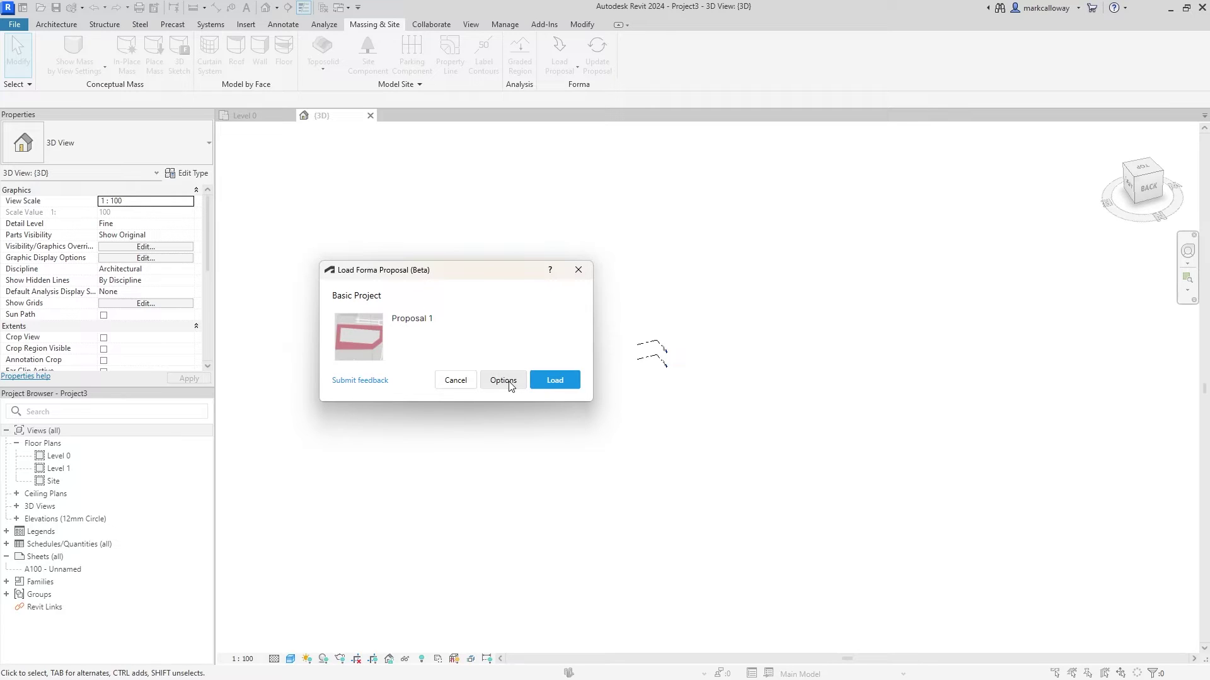
pyautogui.click(540, 381)
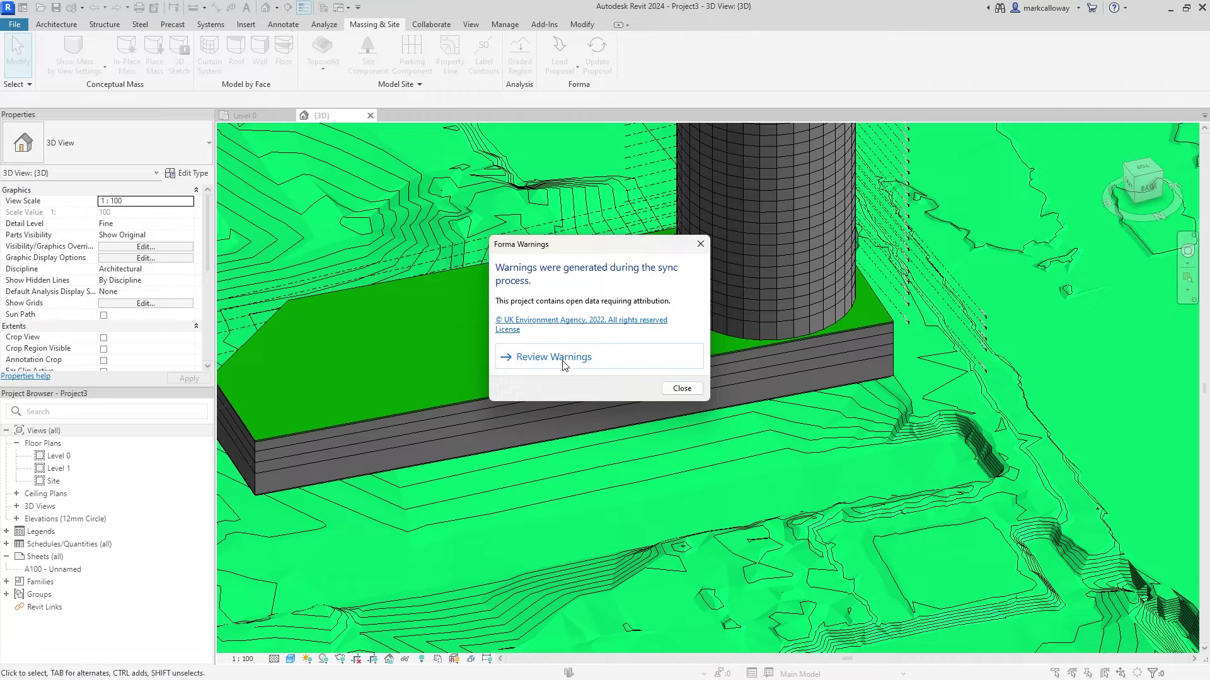
pyautogui.click(682, 387)
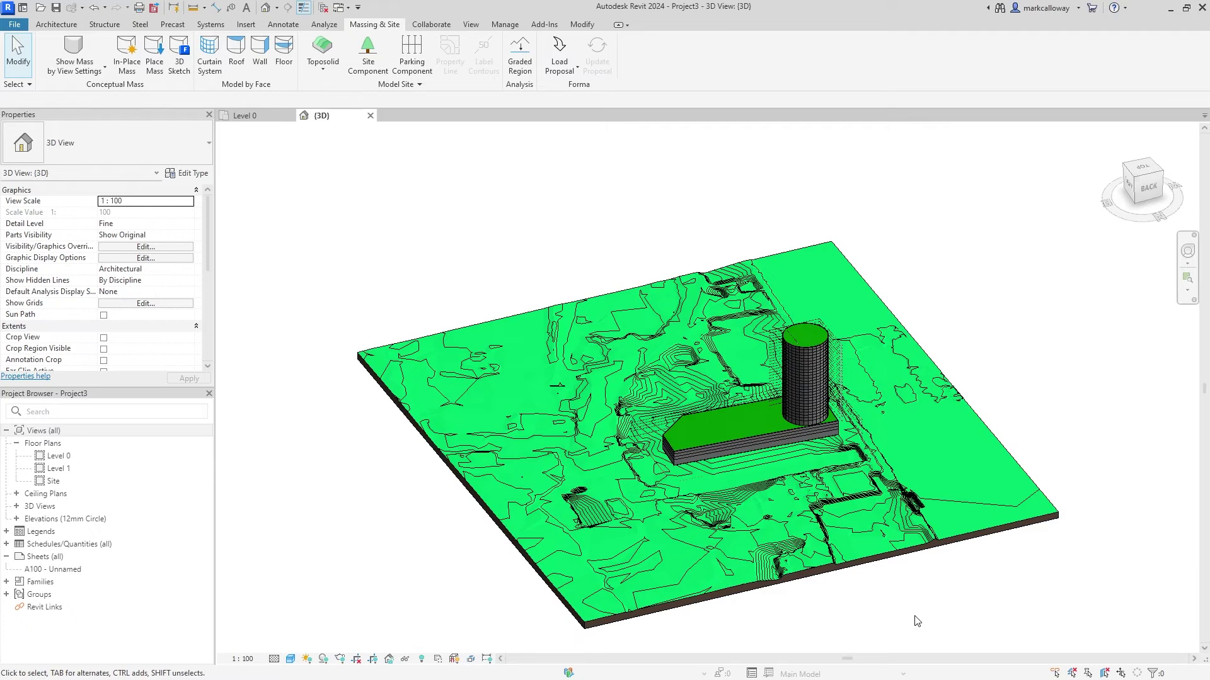
# Show the terrain with its aerial photo texture and orbit around the site
pyautogui.click(291, 659)
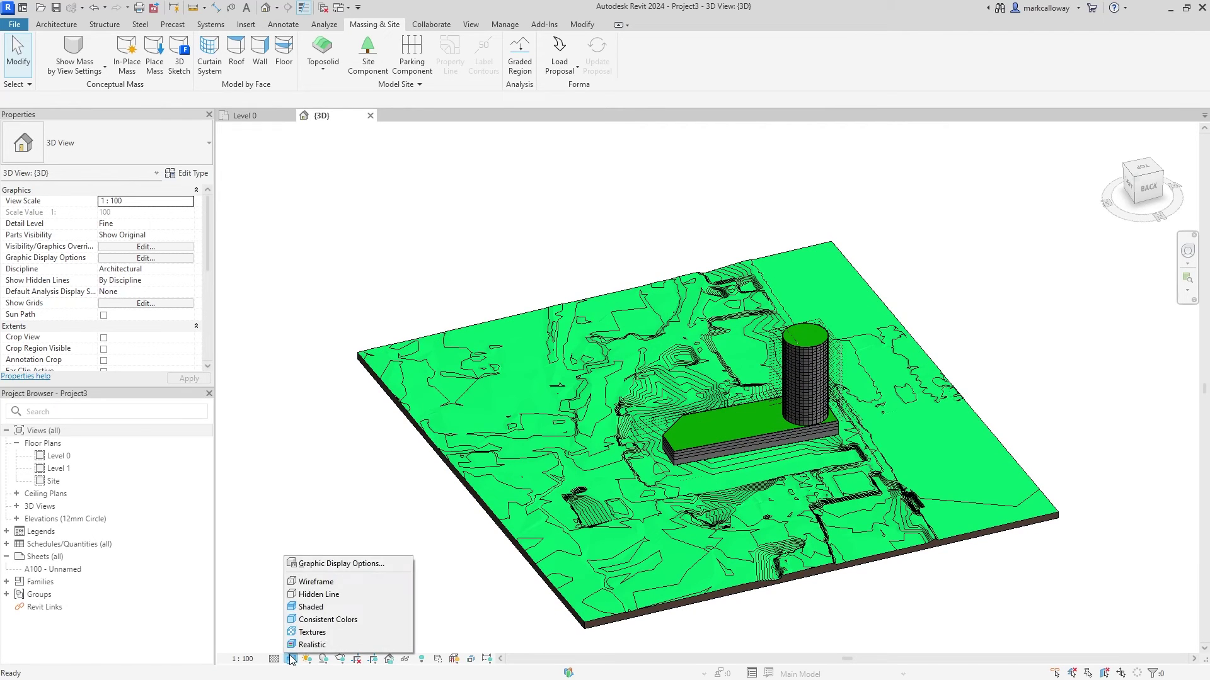
pyautogui.click(307, 645)
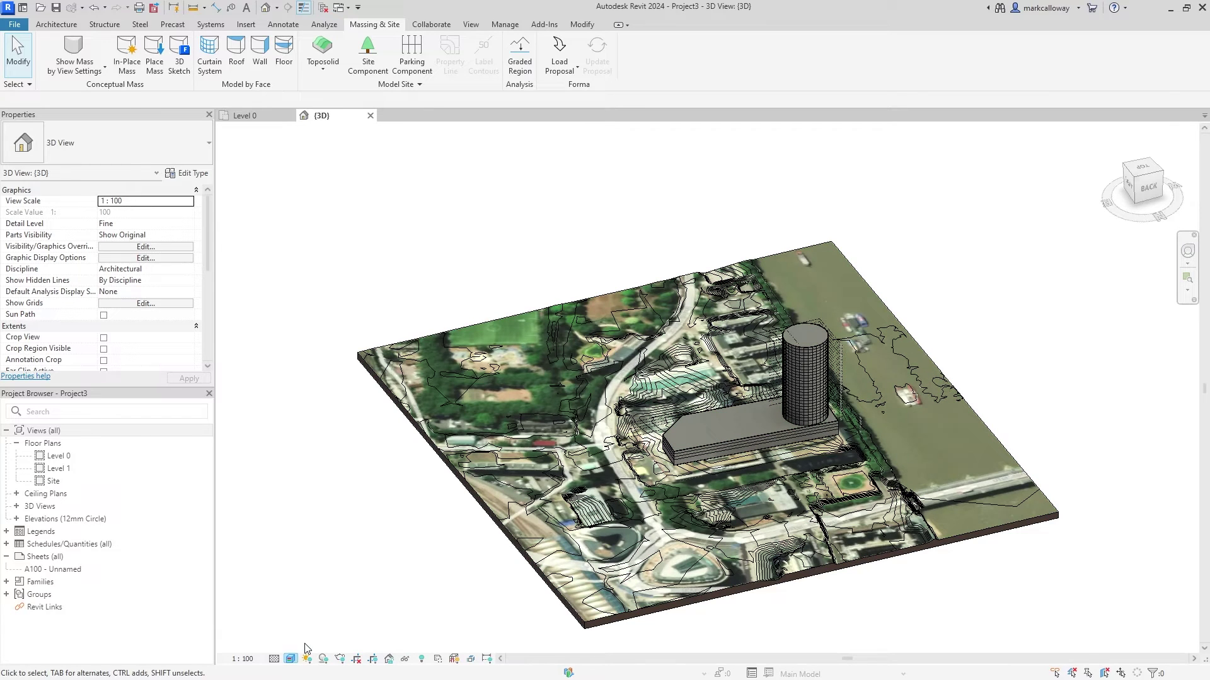
pyautogui.keyDown('shift'); pyautogui.moveTo(288, 424); pyautogui.dragTo(684, 378, button='middle'); pyautogui.keyUp('shift')
pyautogui.scroll(5, 684, 372)
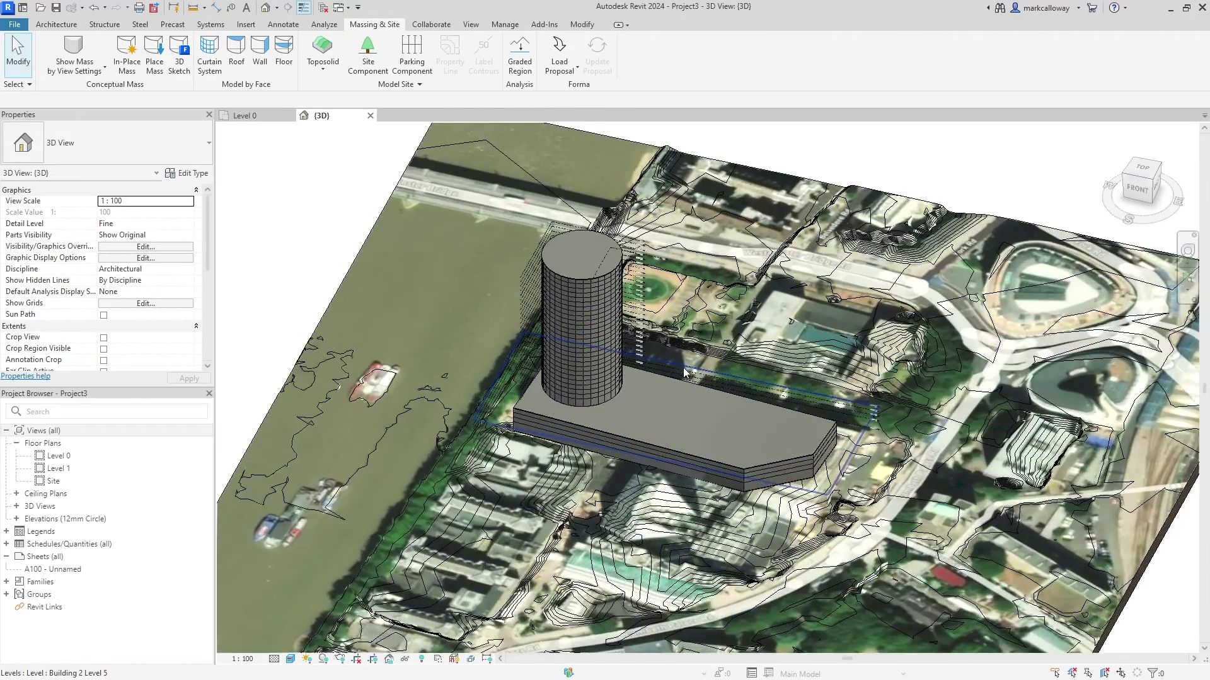
pyautogui.scroll(3, 685, 371)
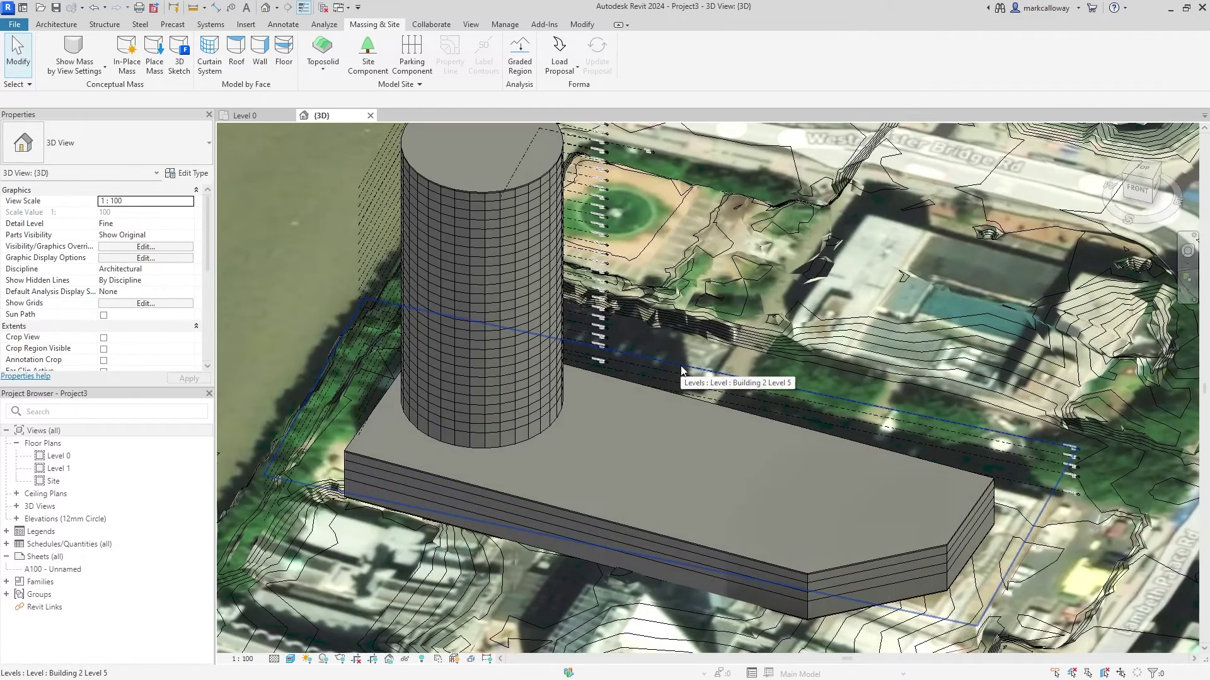
# Inspect the podium's roof, a generic 400 mm roof, then deselect it
pyautogui.click(685, 539)
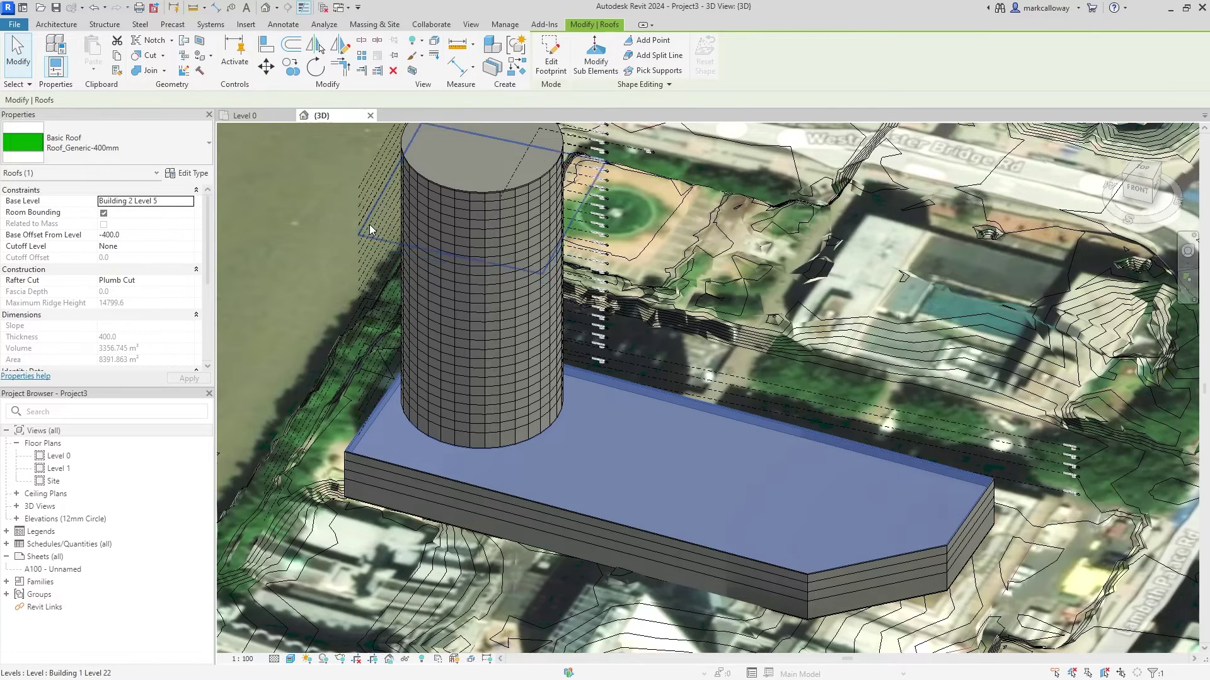
pyautogui.moveTo(737, 470); pyautogui.dragTo(769, 345, button='middle')
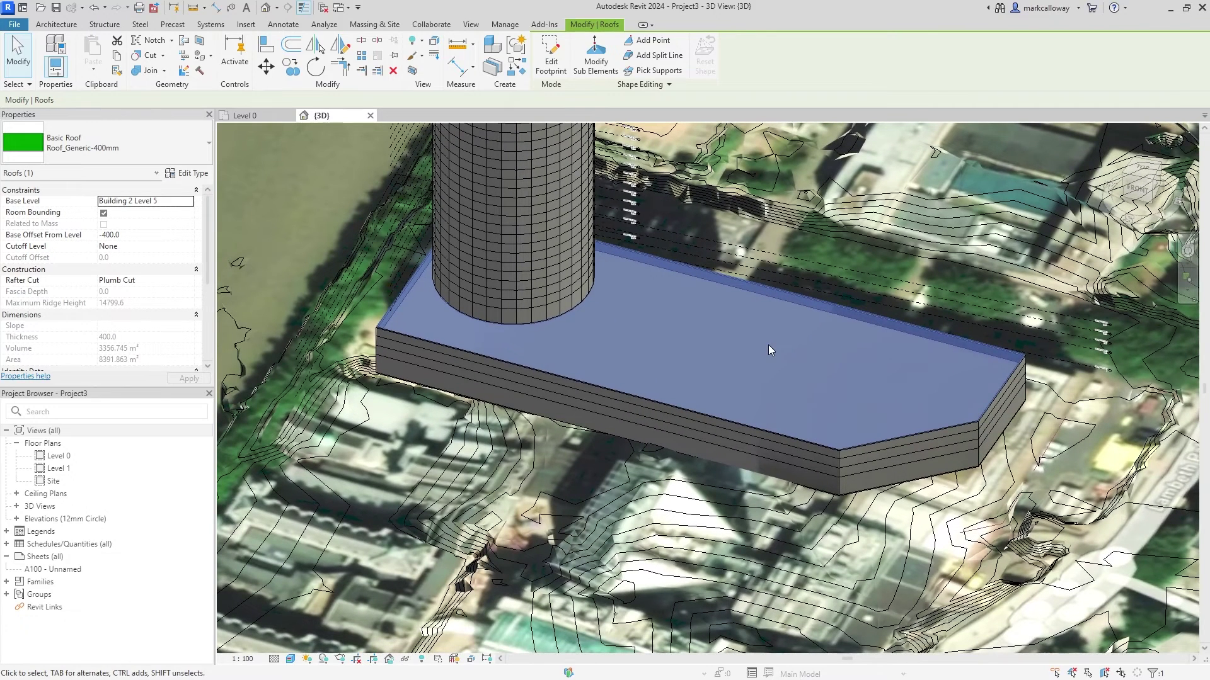
pyautogui.press('Escape')
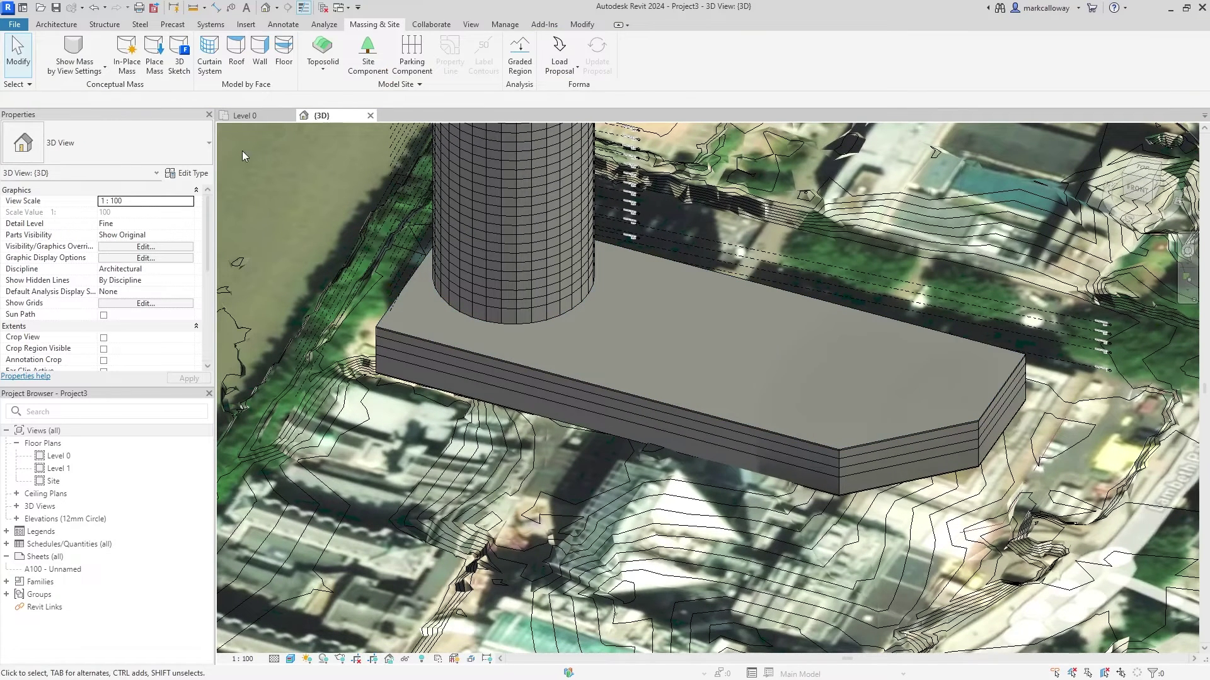
pyautogui.click(57, 24)
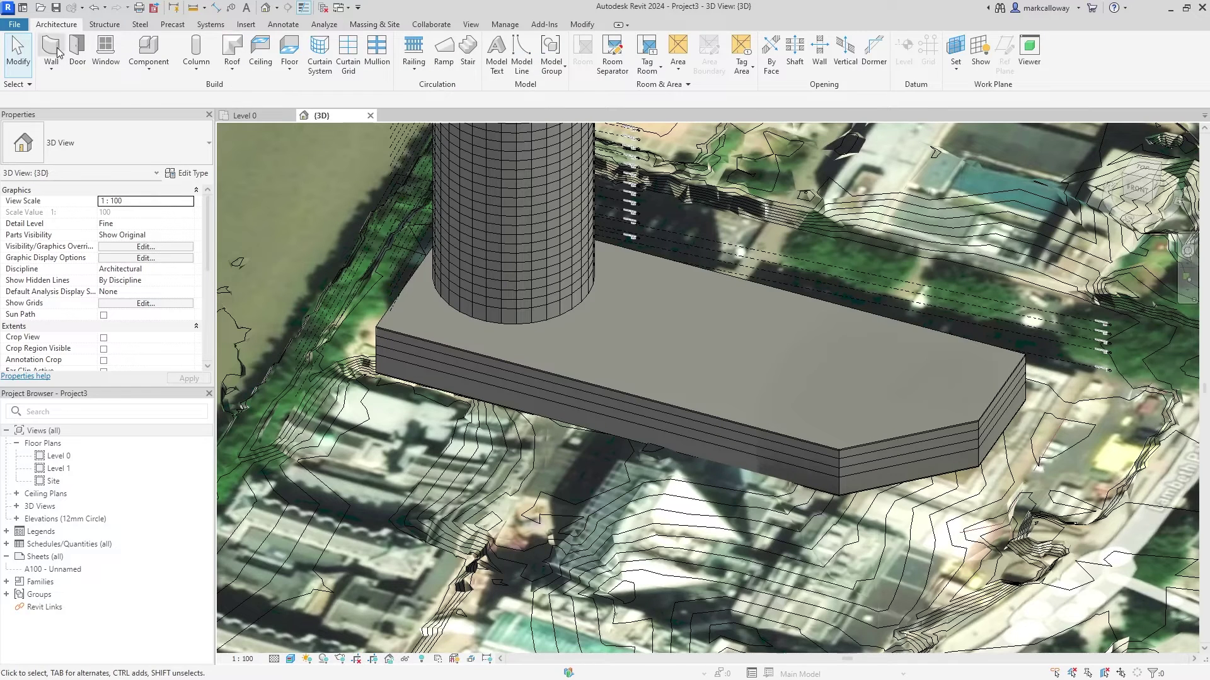
# Start a wall of type Exterior - 0.4m - Building 1
pyautogui.click(58, 50)
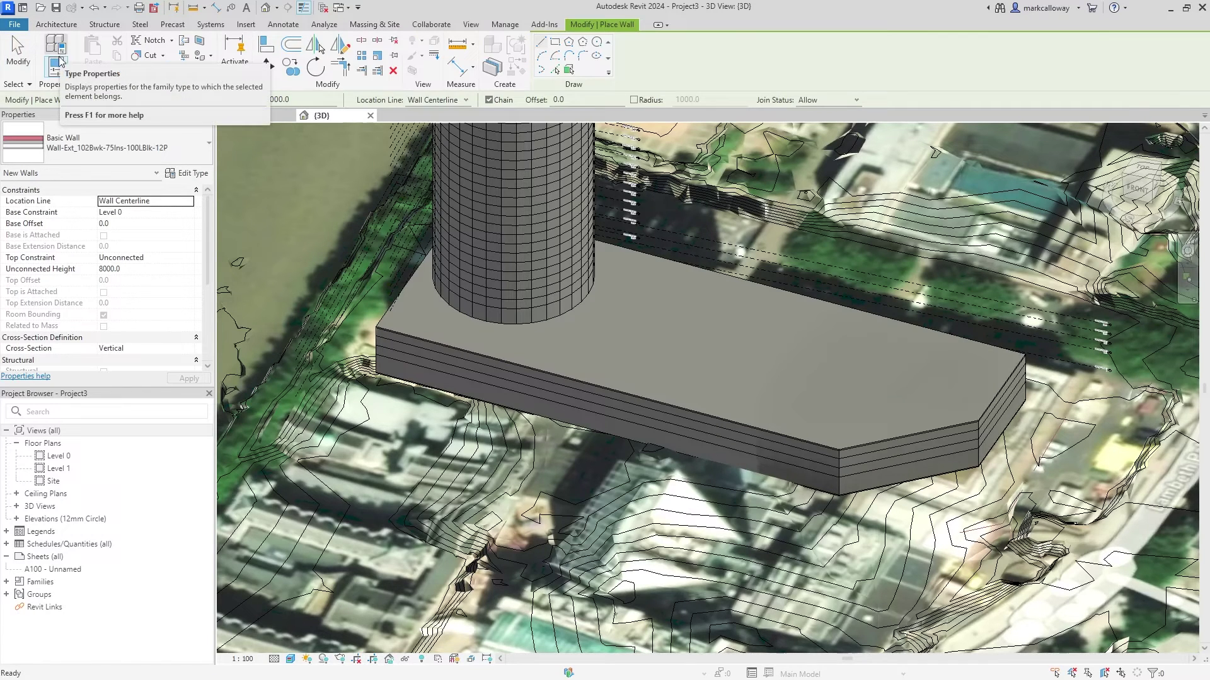
pyautogui.click(142, 152)
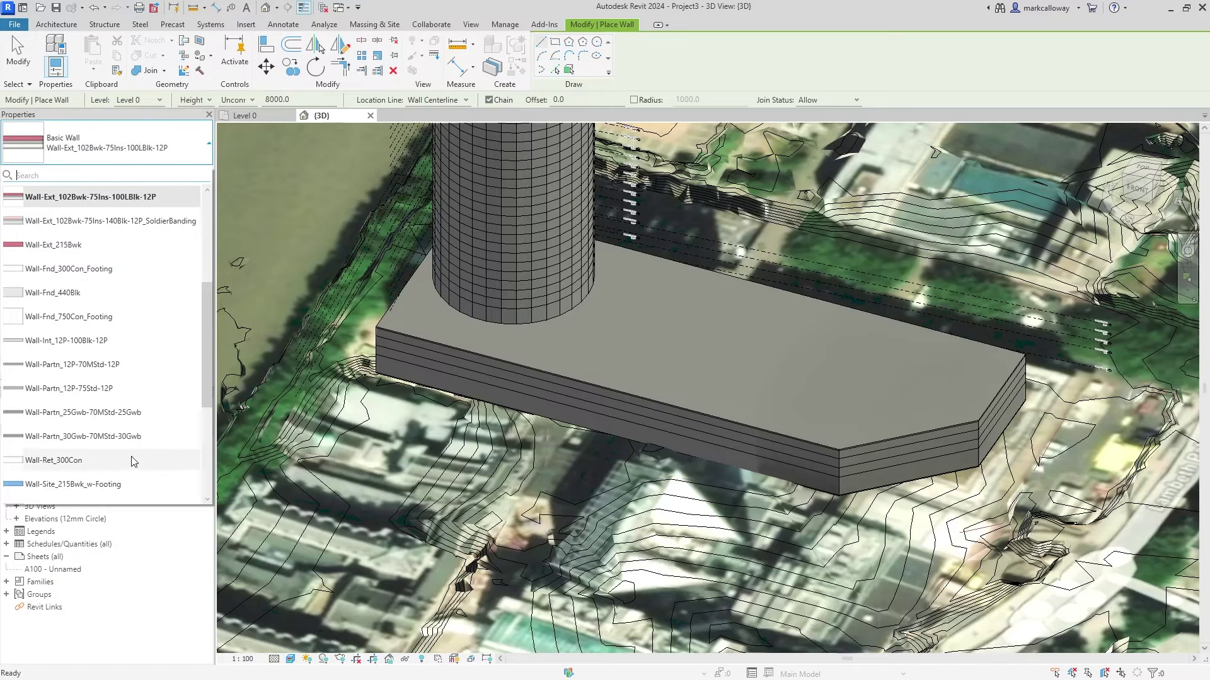
pyautogui.scroll(3, 129, 447)
pyautogui.moveTo(123, 239)
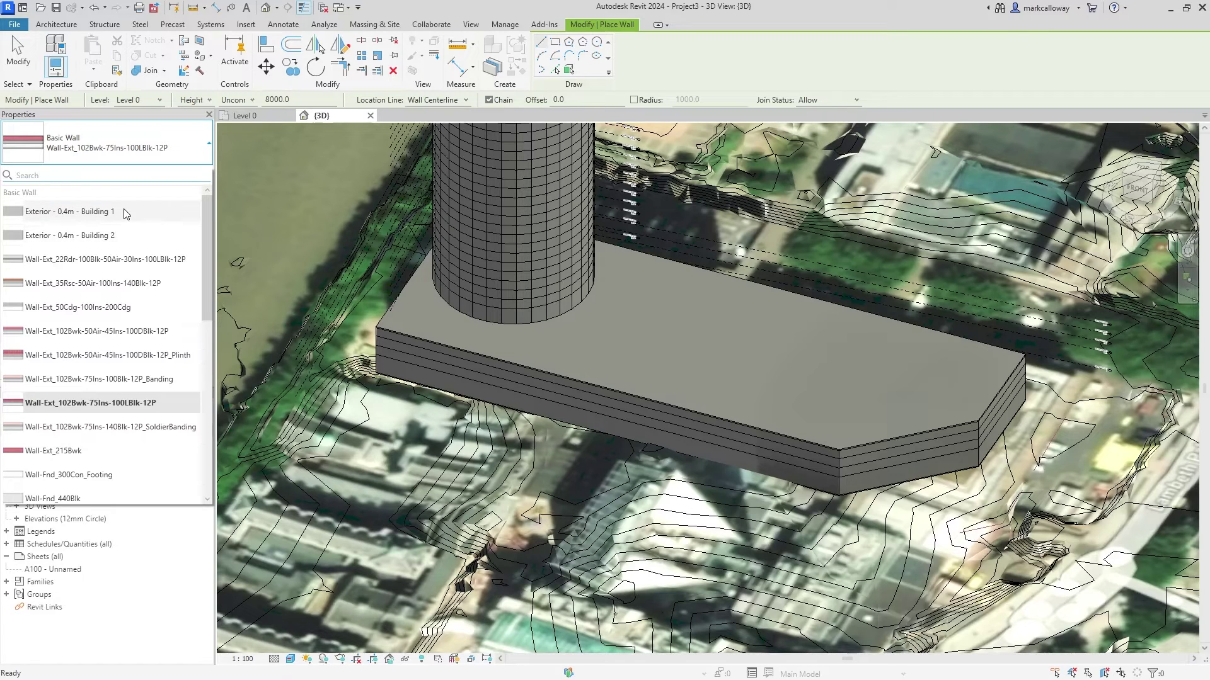
pyautogui.moveTo(120, 218)
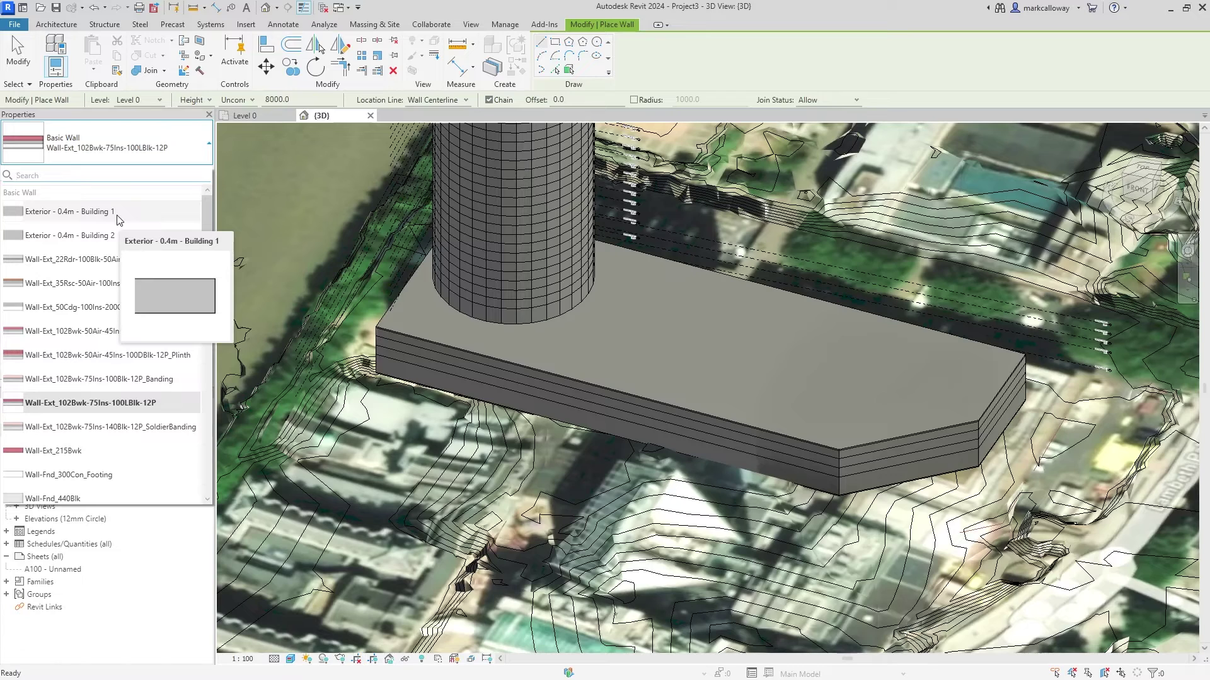
pyautogui.click(119, 214)
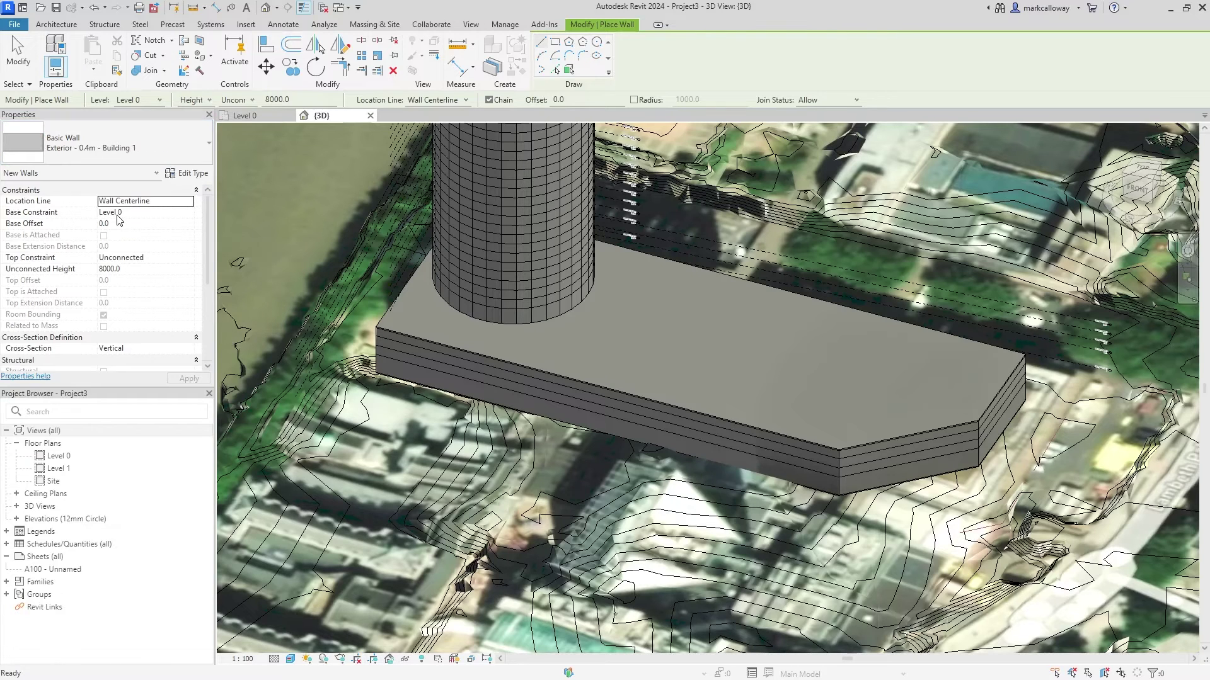
# Draw a rectangle of these walls beside the podium as a small outbuilding
pyautogui.click(555, 43)
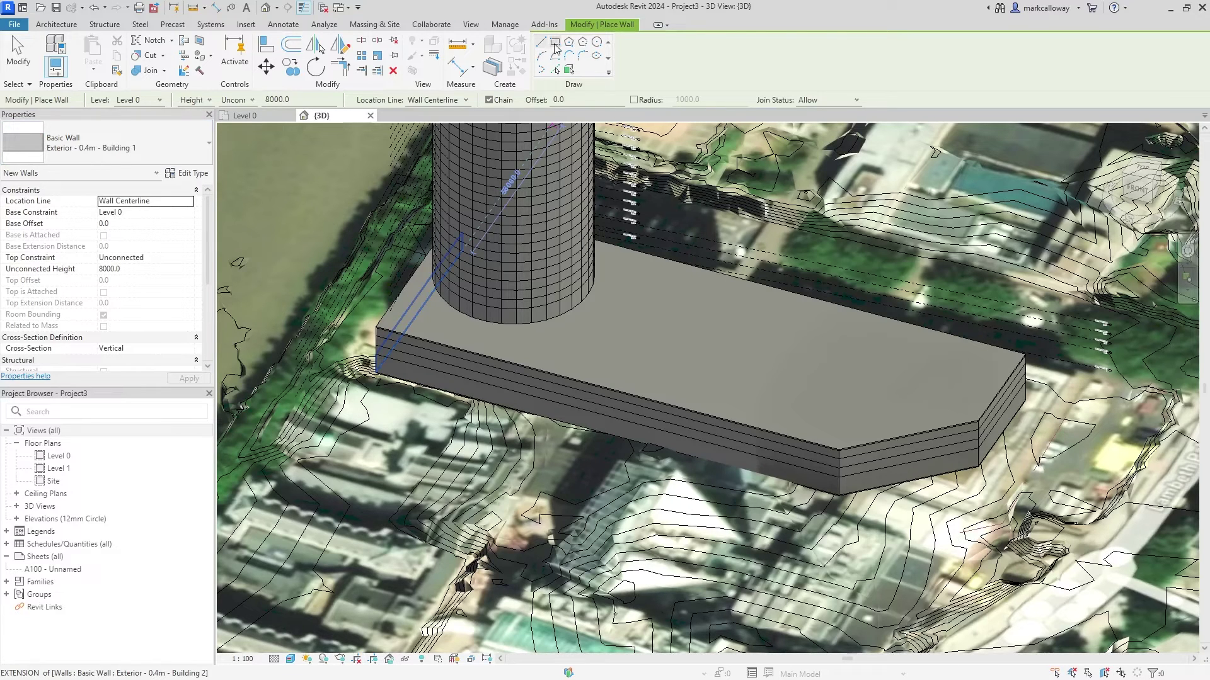
pyautogui.click(378, 386)
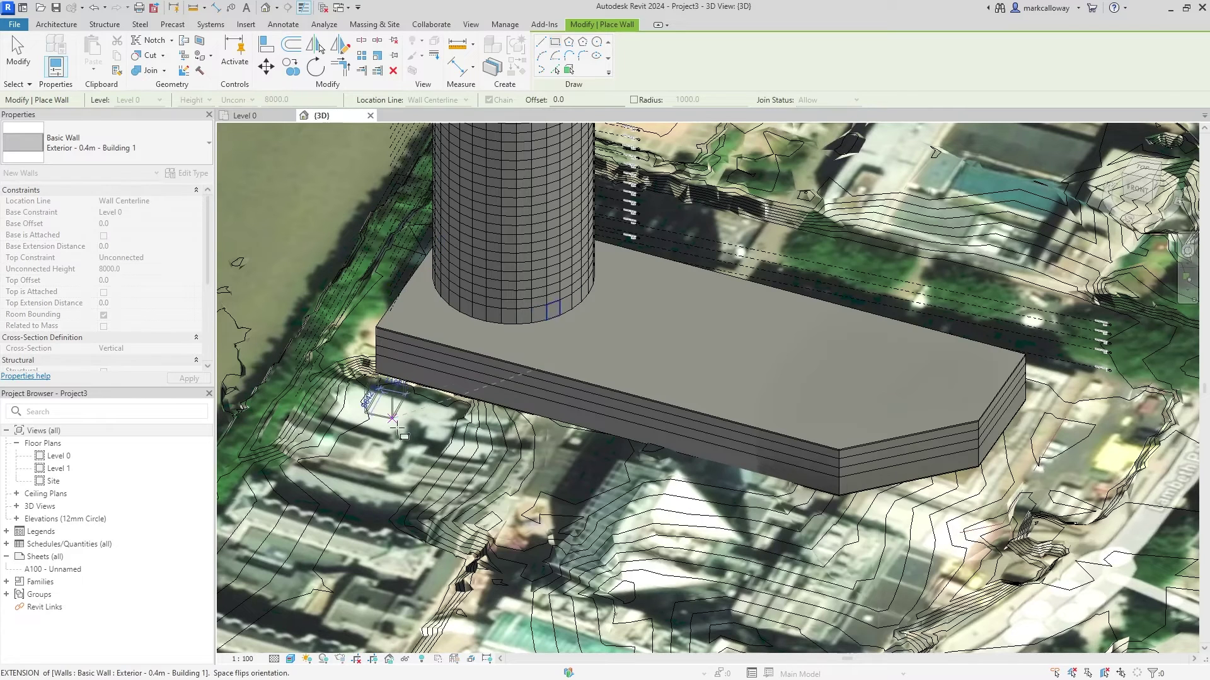
pyautogui.click(450, 448)
pyautogui.press('Escape')
pyautogui.press('Escape')
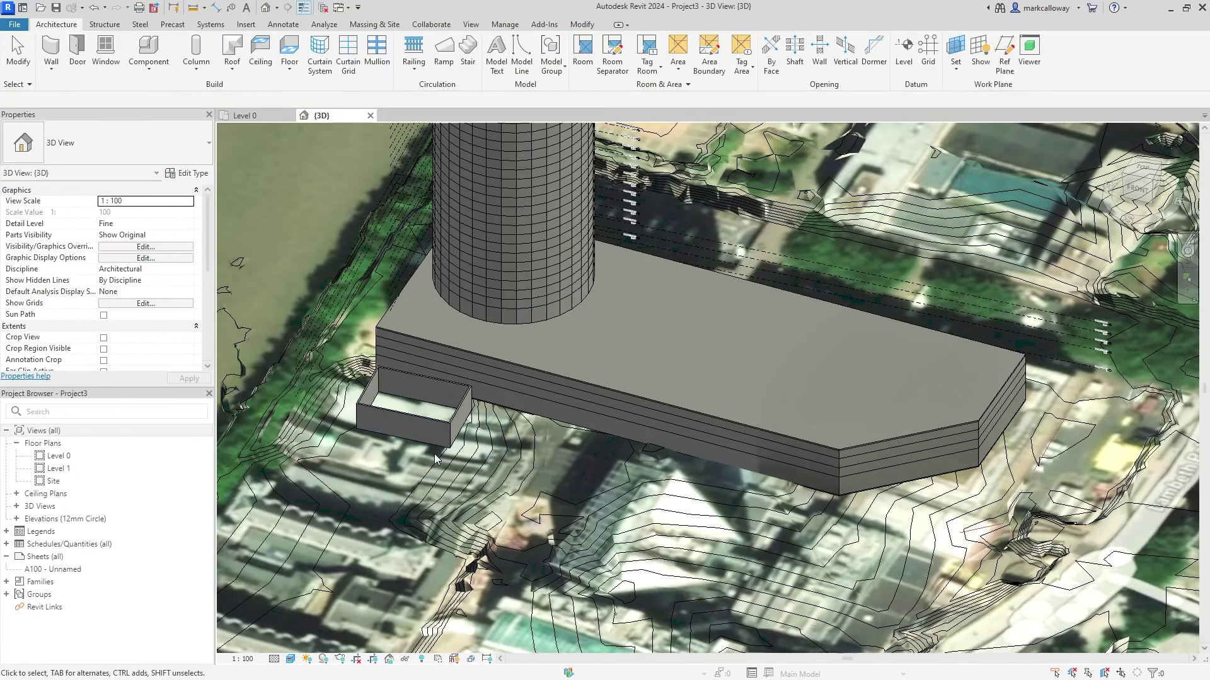
pyautogui.scroll(4, 392, 413)
pyautogui.scroll(2, 361, 400)
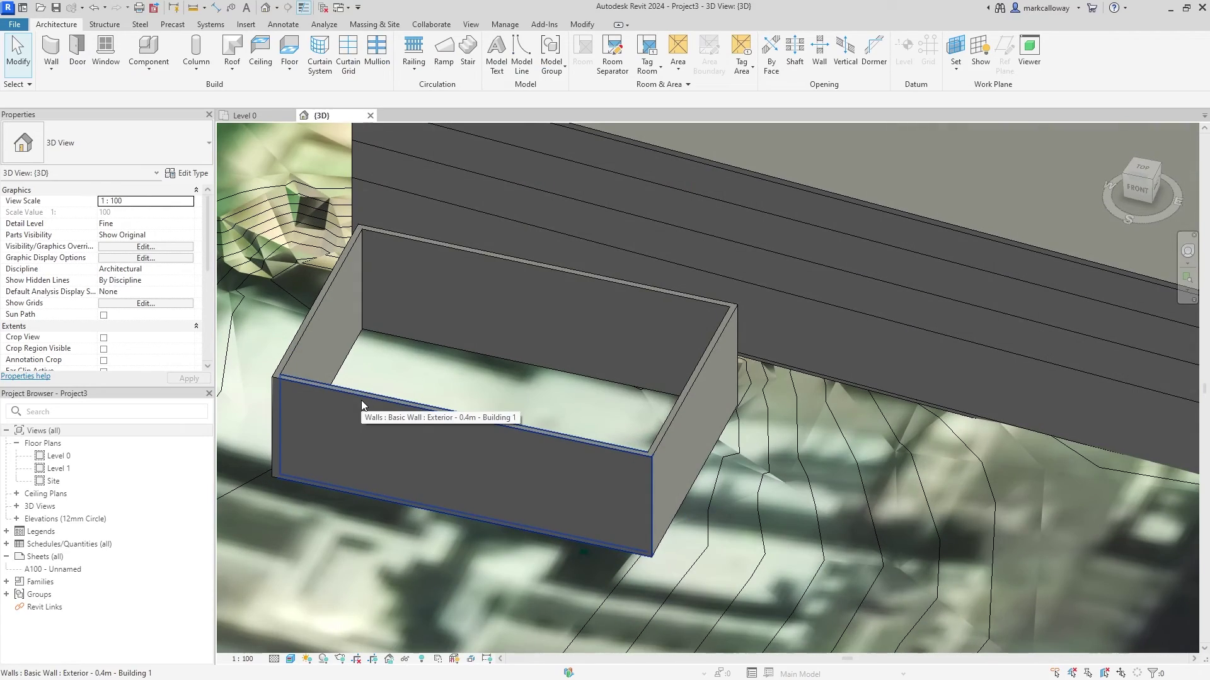
pyautogui.scroll(-5, 361, 400)
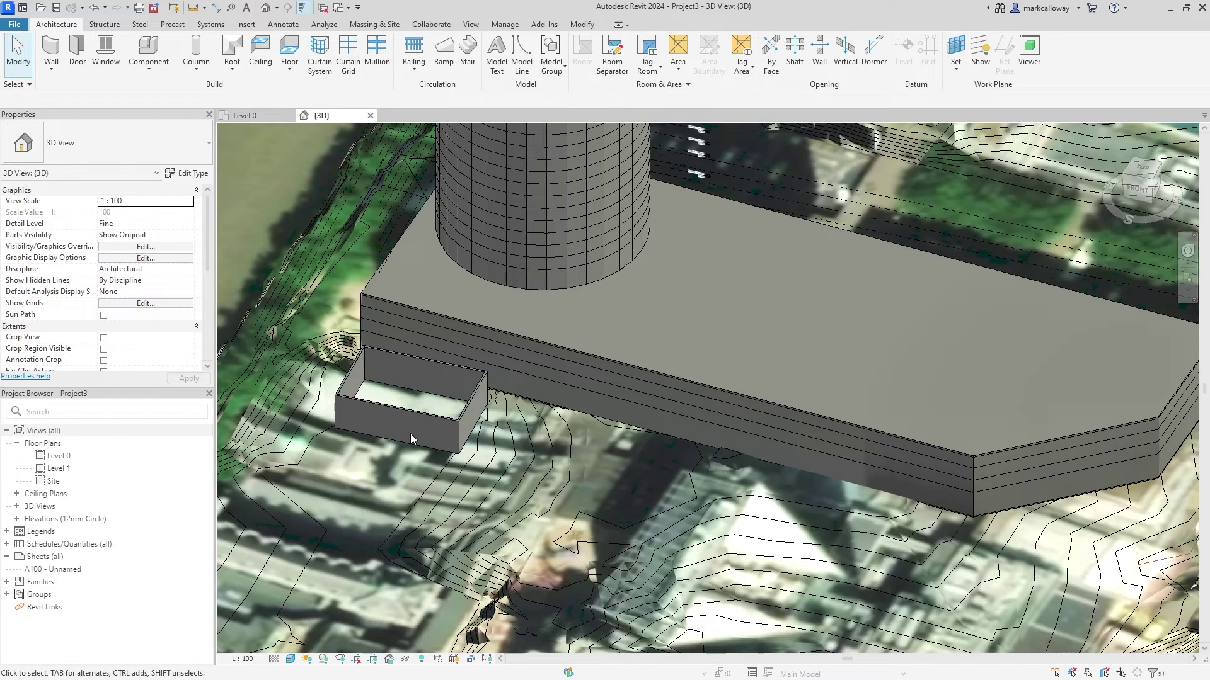
pyautogui.click(392, 29)
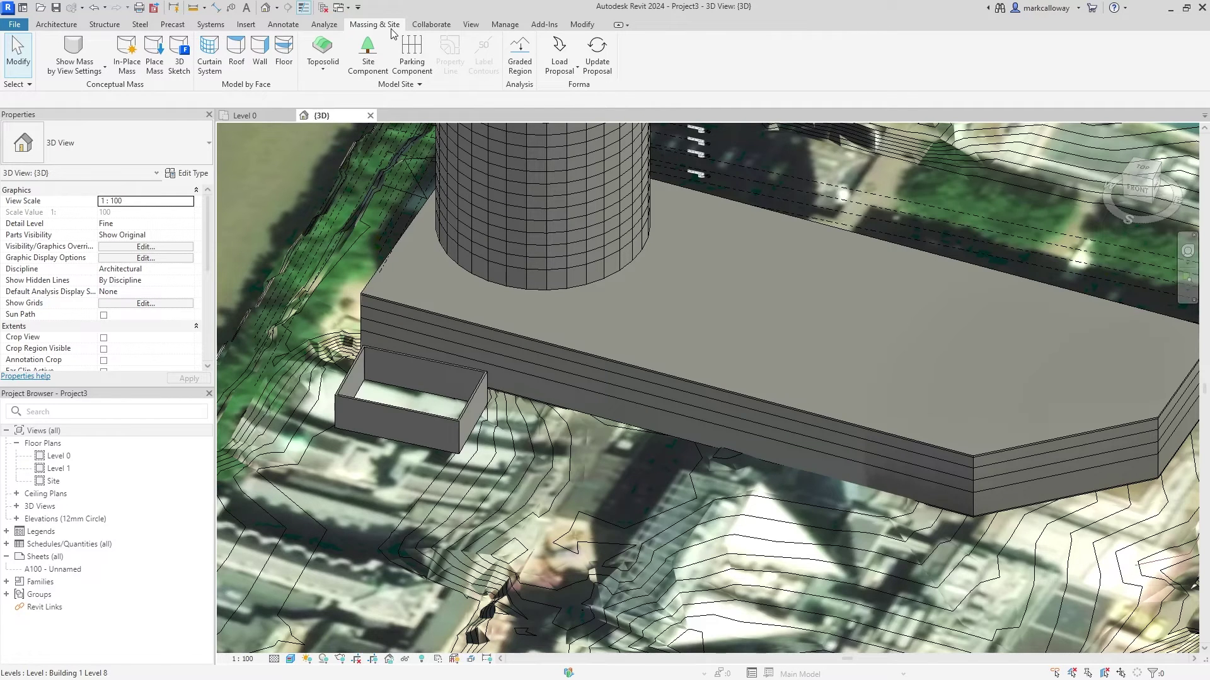
# Push the outbuilding to Proposal 1 with Update Proposal, creating a mesh from 4 elements
pyautogui.click(594, 68)
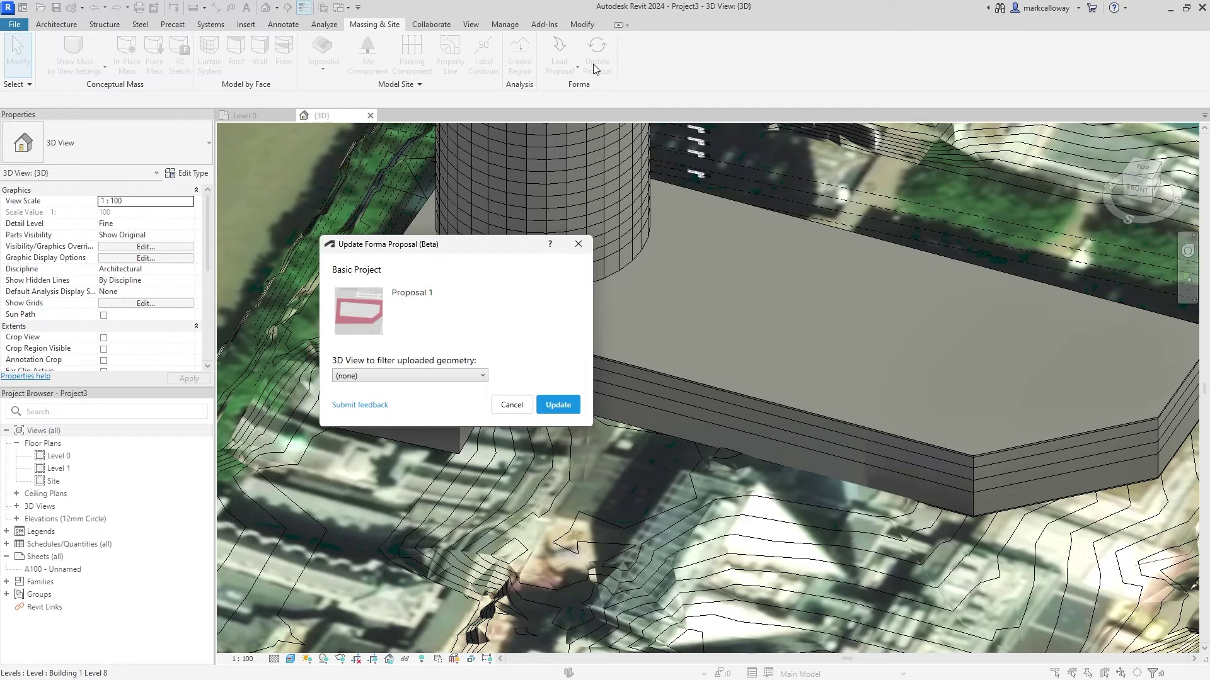
pyautogui.click(558, 405)
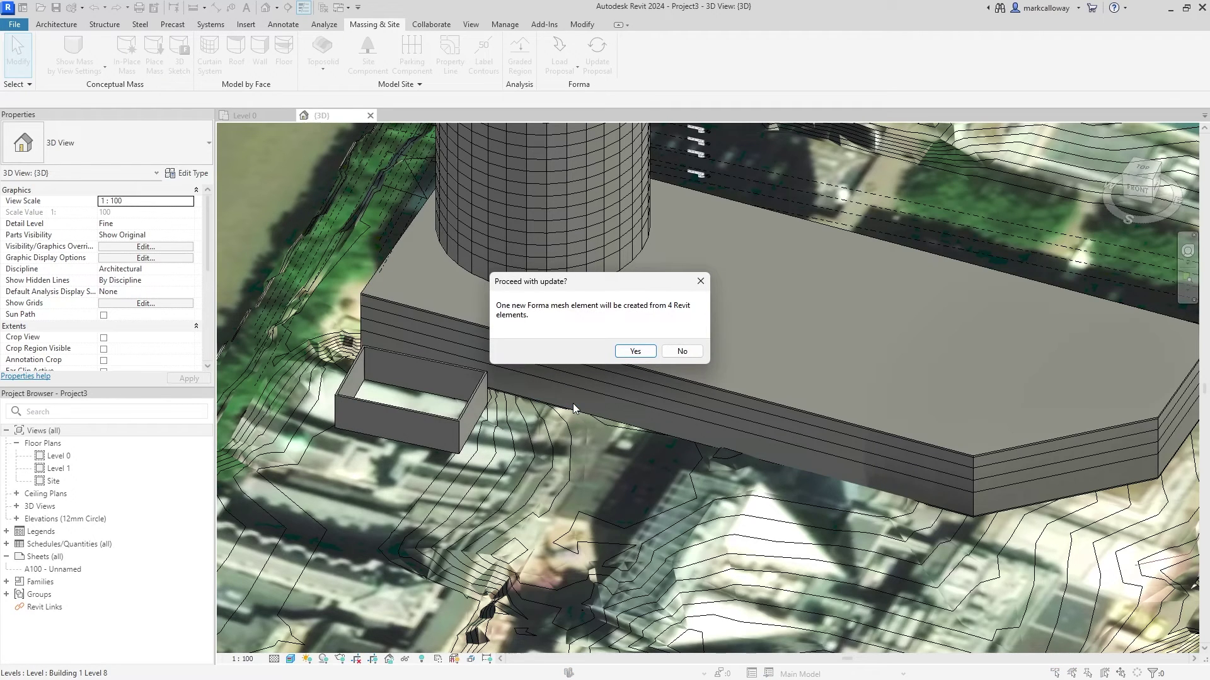
pyautogui.click(628, 357)
pyautogui.click(635, 351)
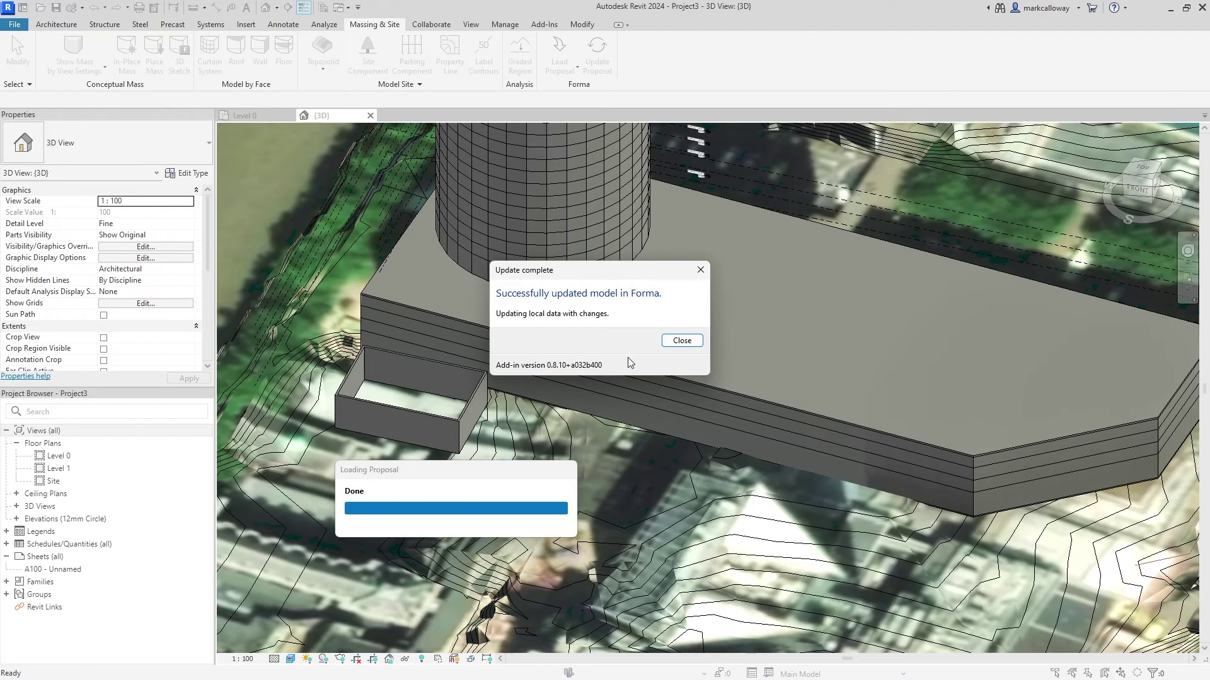
pyautogui.click(670, 341)
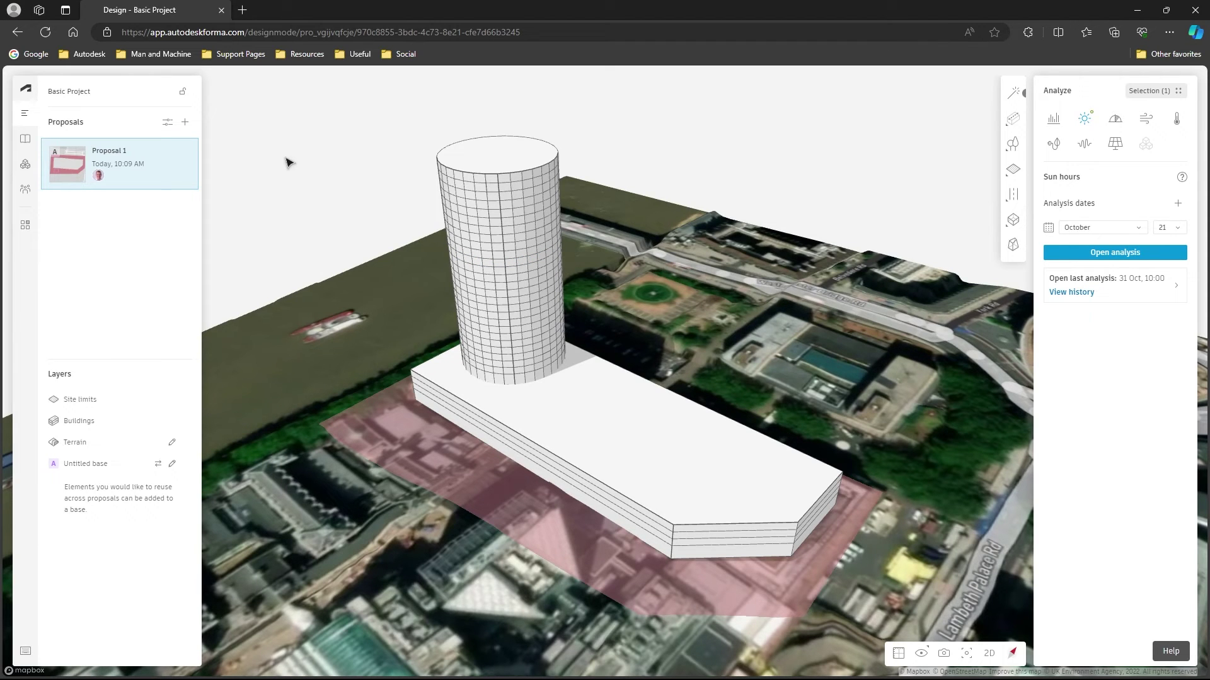
# Reload Forma and run the 21 October sun hours analysis with the outbuilding included
pyautogui.click(47, 36)
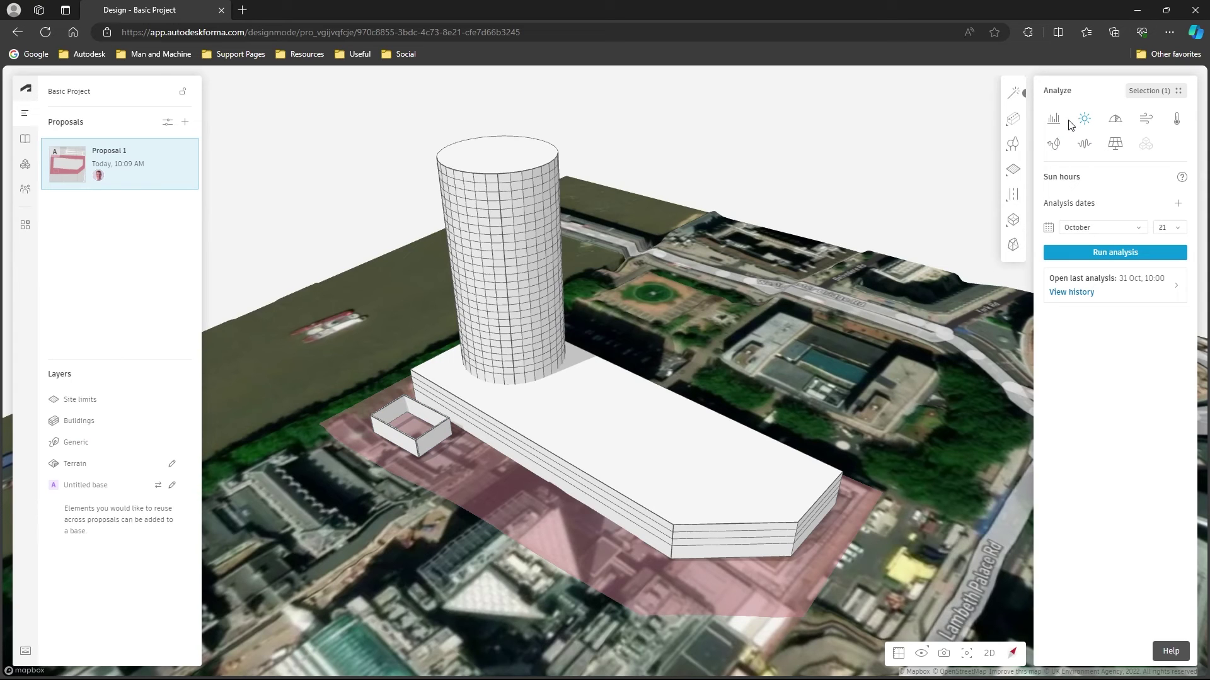
pyautogui.click(1113, 257)
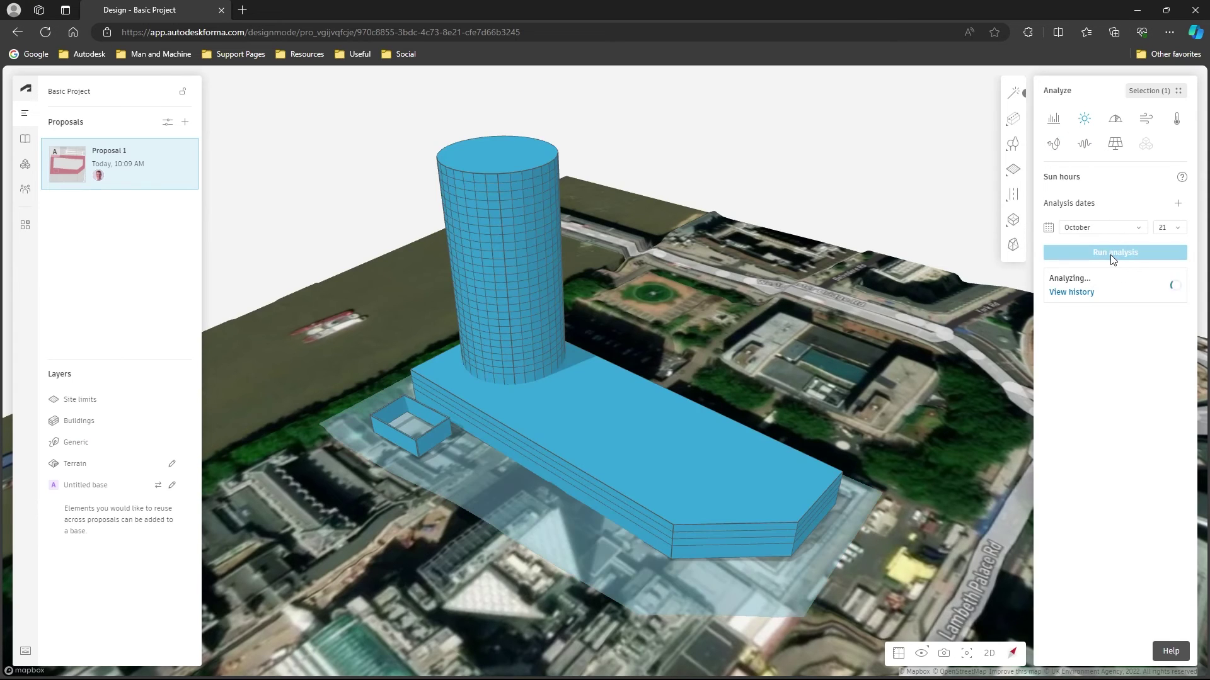